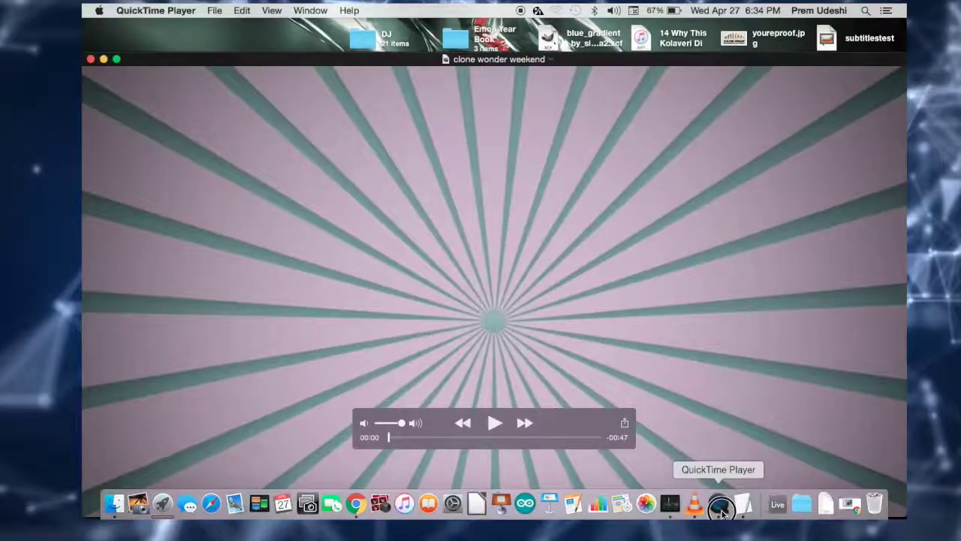
Quit QuickTime Player and open clone wonder weekend copy.mov in VLC
right_click(721, 510)
click(636, 382)
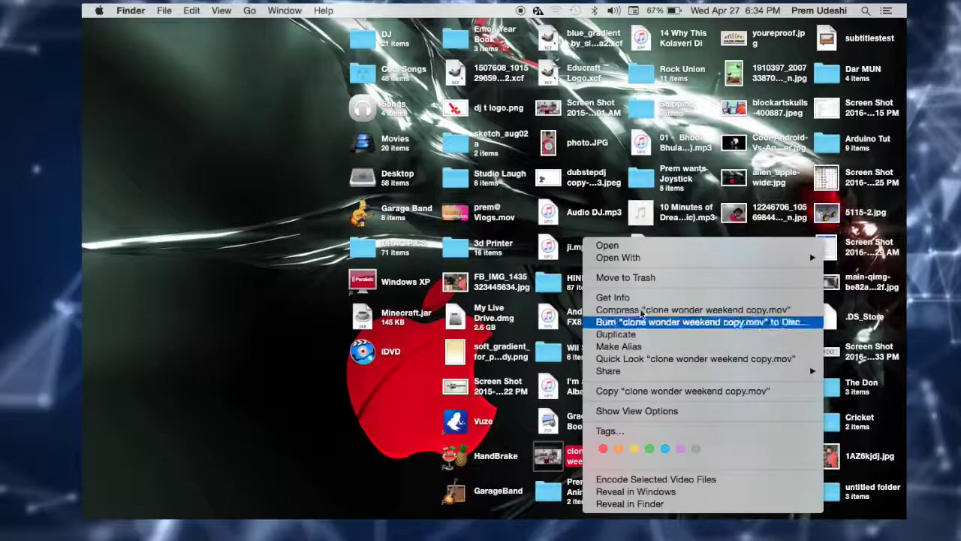
mouse_move(632, 259)
click(505, 321)
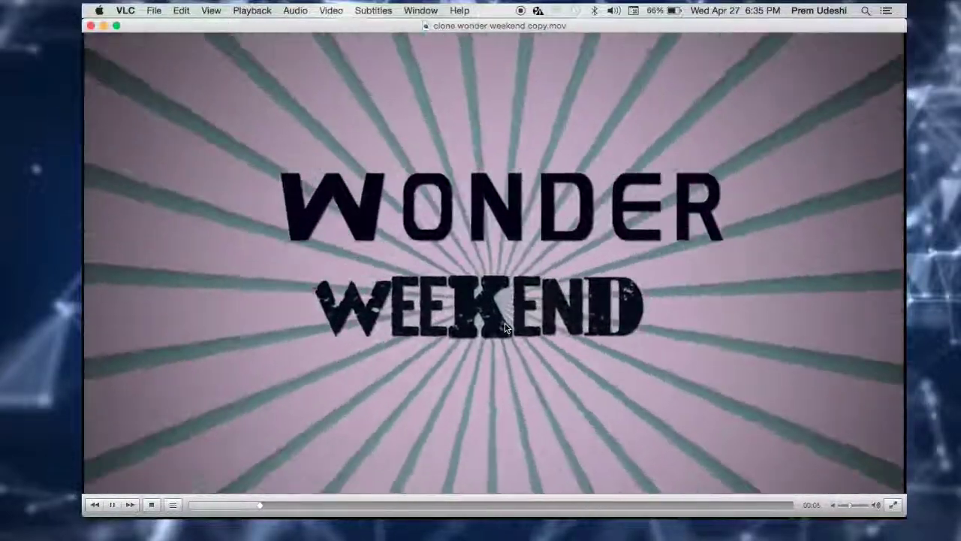
Pause the movie at the WONDER WEEKEND title card, then resume playback
key(space)
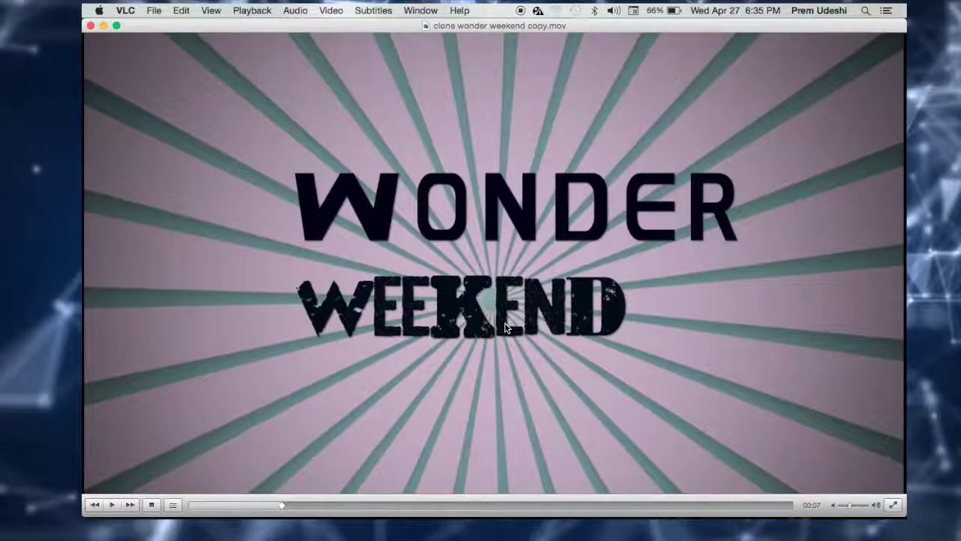
key(space)
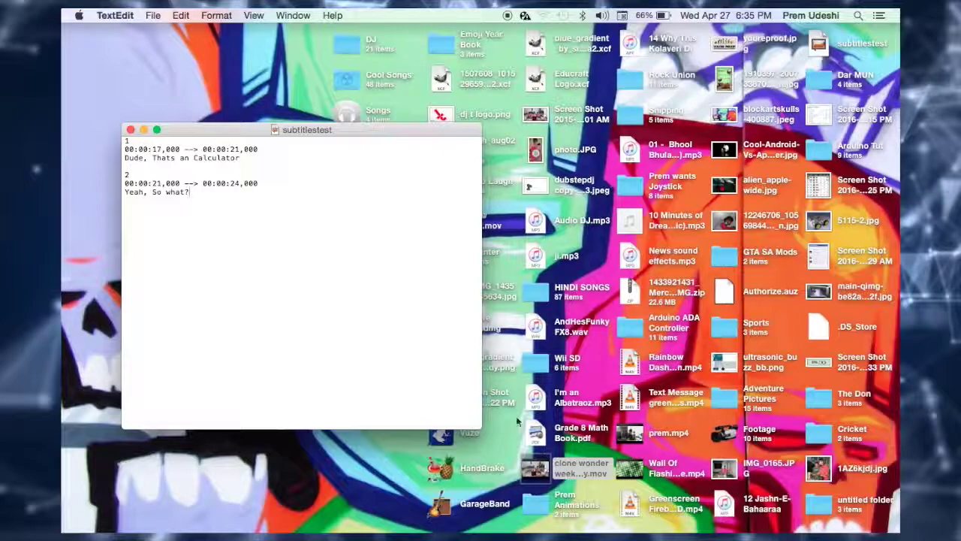
Select the first caption line in subtitlestest, then create a new blank Untitled document
click(210, 195)
click(175, 158)
triple_click(164, 160)
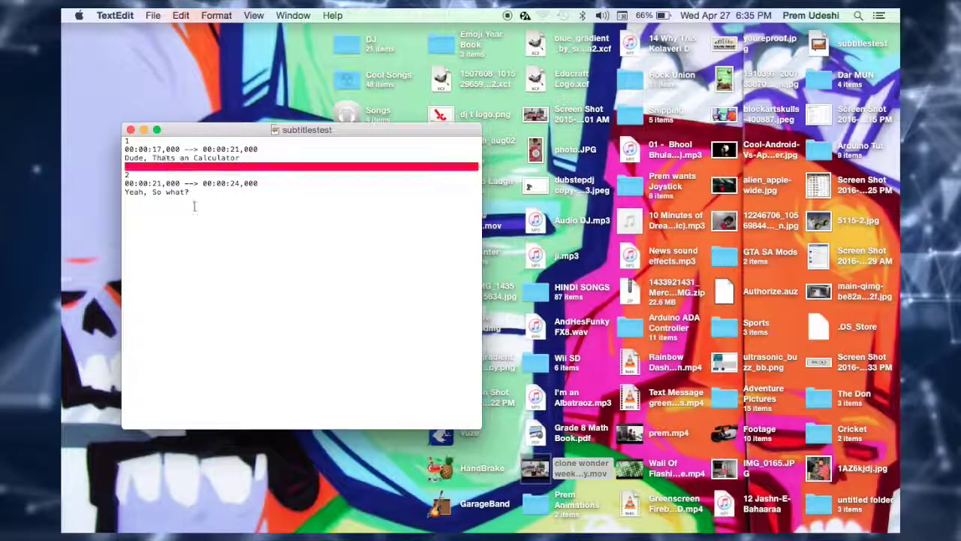
click(200, 213)
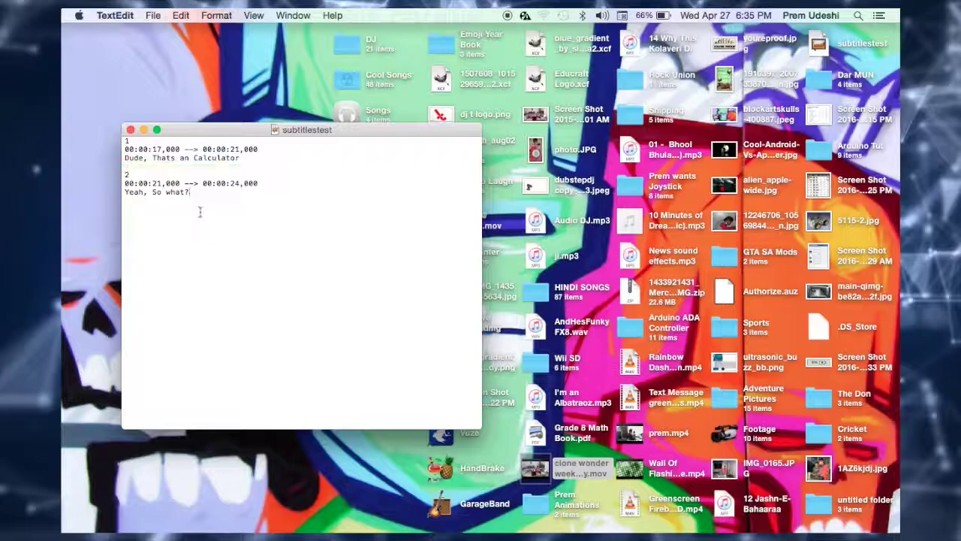
click(147, 11)
click(165, 30)
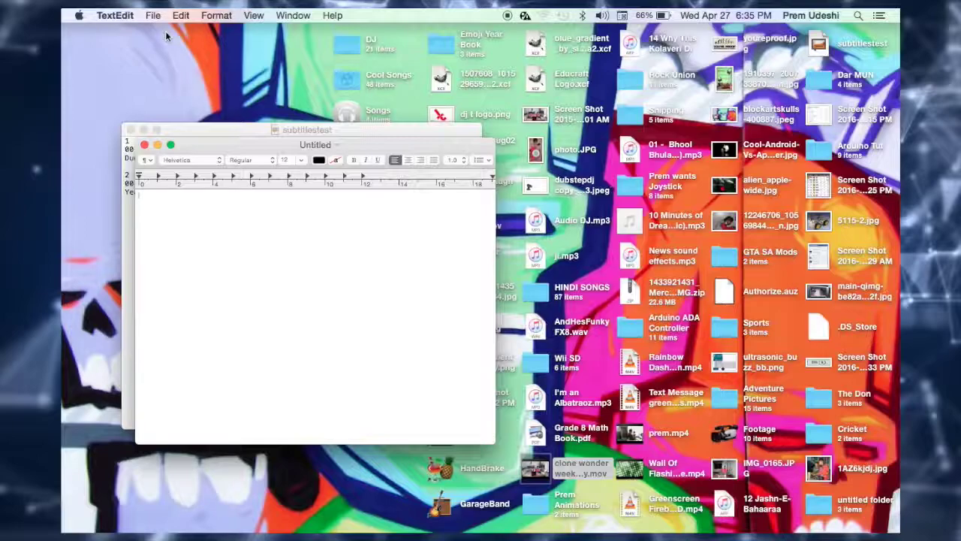
Convert the new Untitled document to plain text with Make Plain Text
click(204, 14)
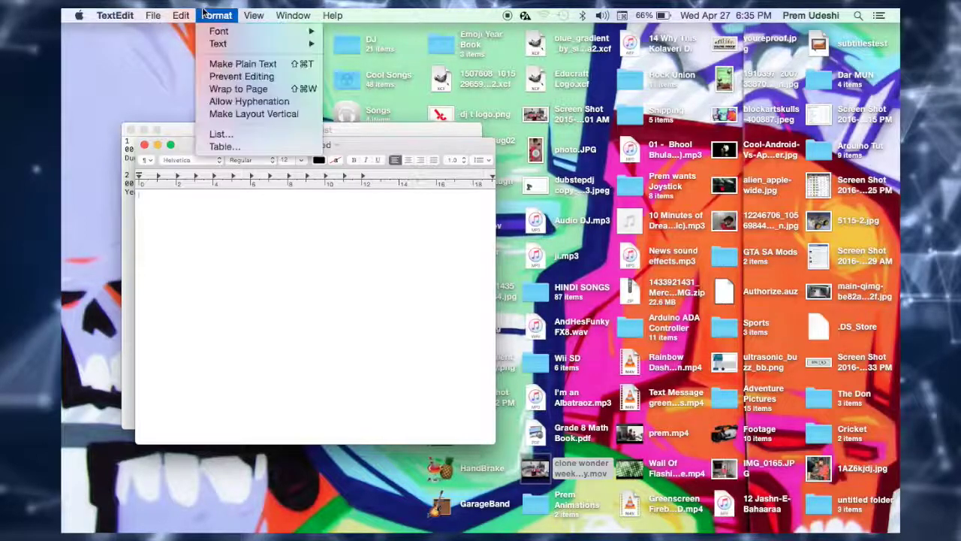
click(264, 65)
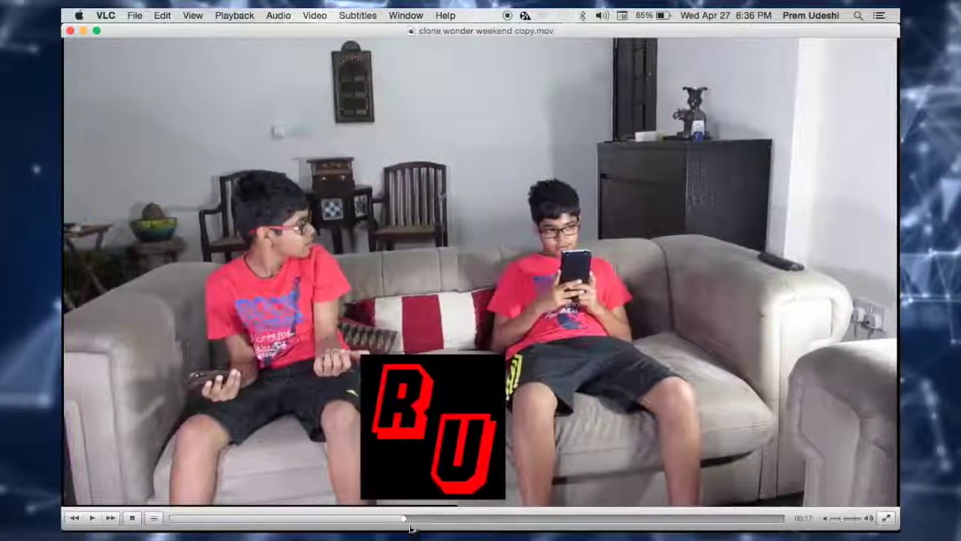
Scrub the movie from about 00:10 to 00:18 to find when the opening dialogue starts
drag(403, 518, 349, 524)
key(space)
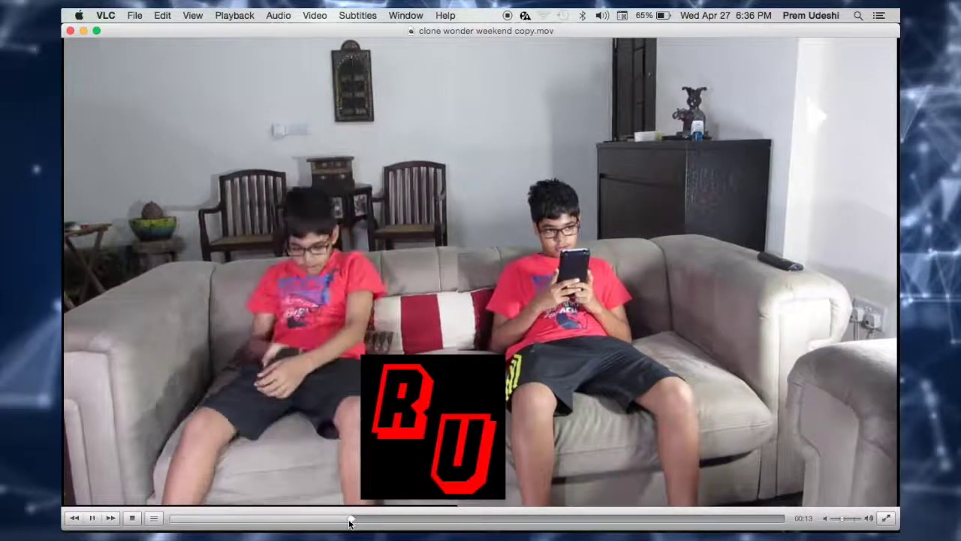
key(space)
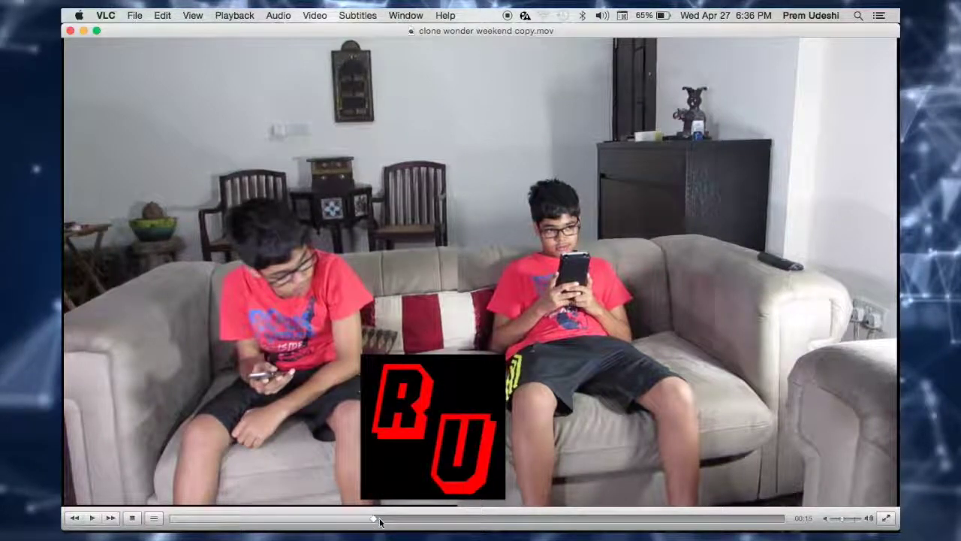
click(379, 520)
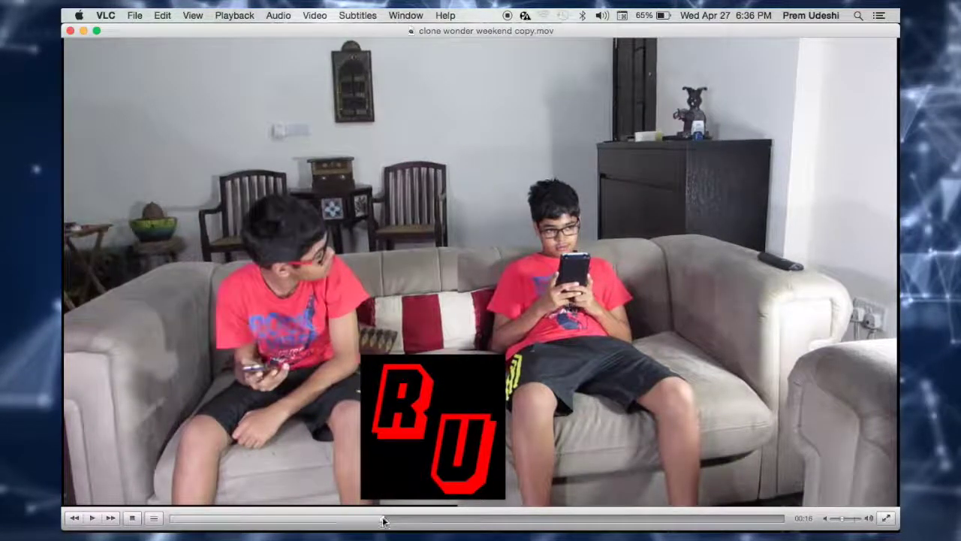
key(space)
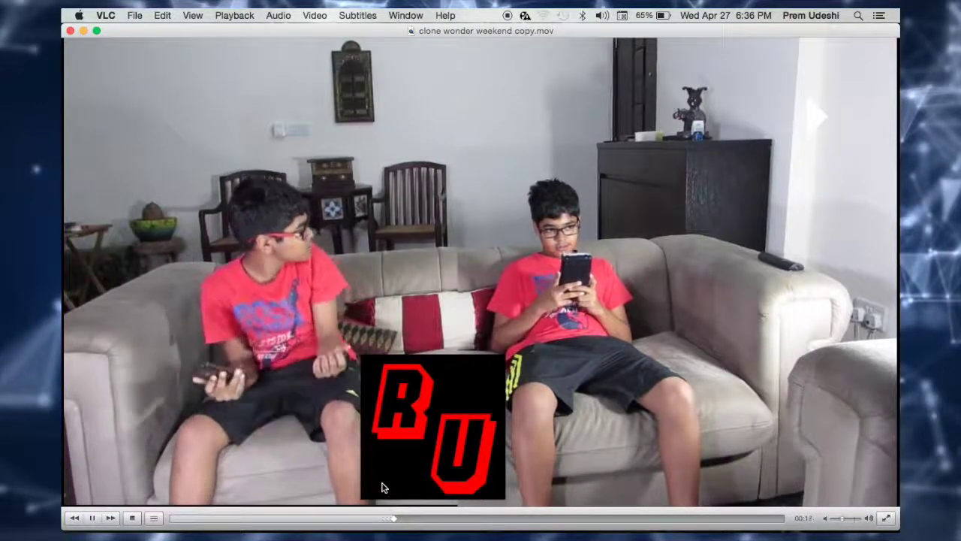
key(space)
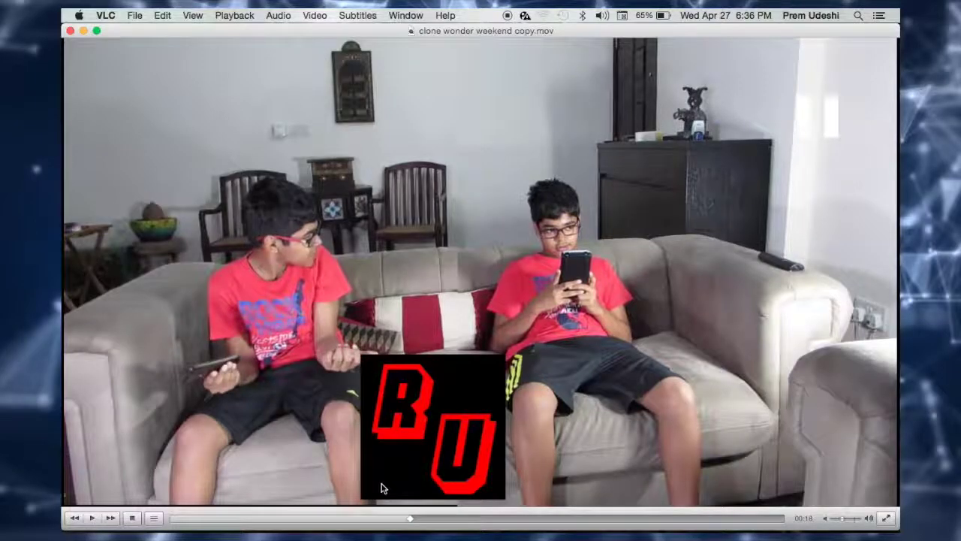
Add blank lines above the first cue, then scrub the intro title to about 00:06
key(ctrl+Right)
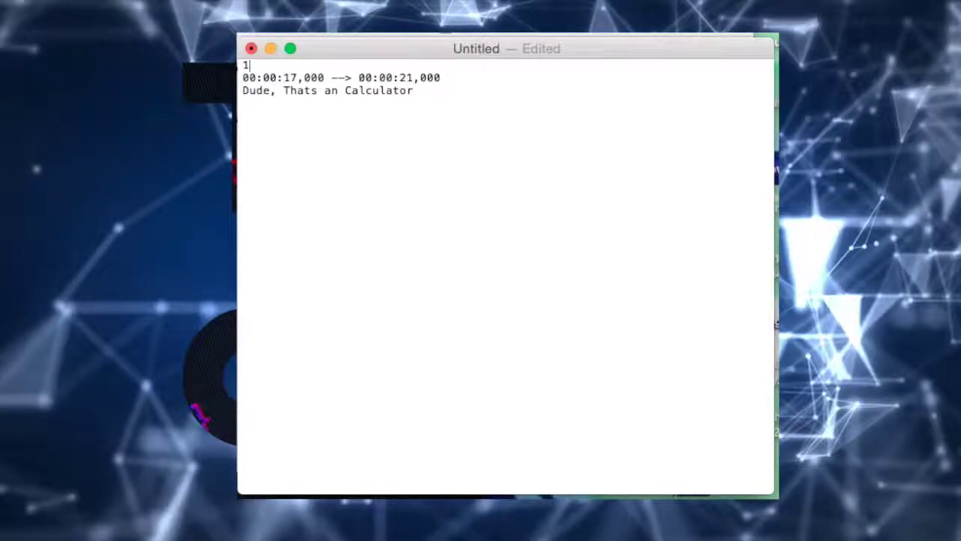
key(Return)
key(Return)
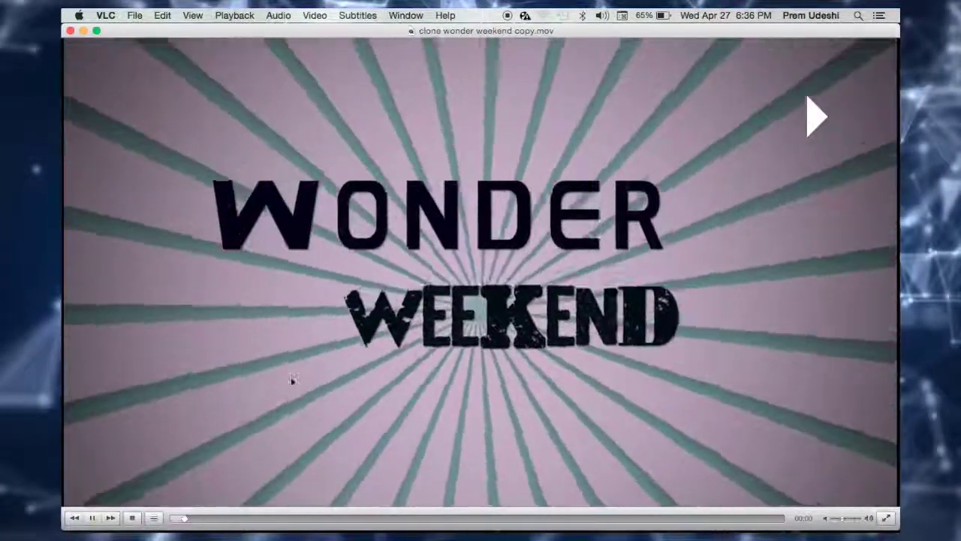
key(space)
click(179, 518)
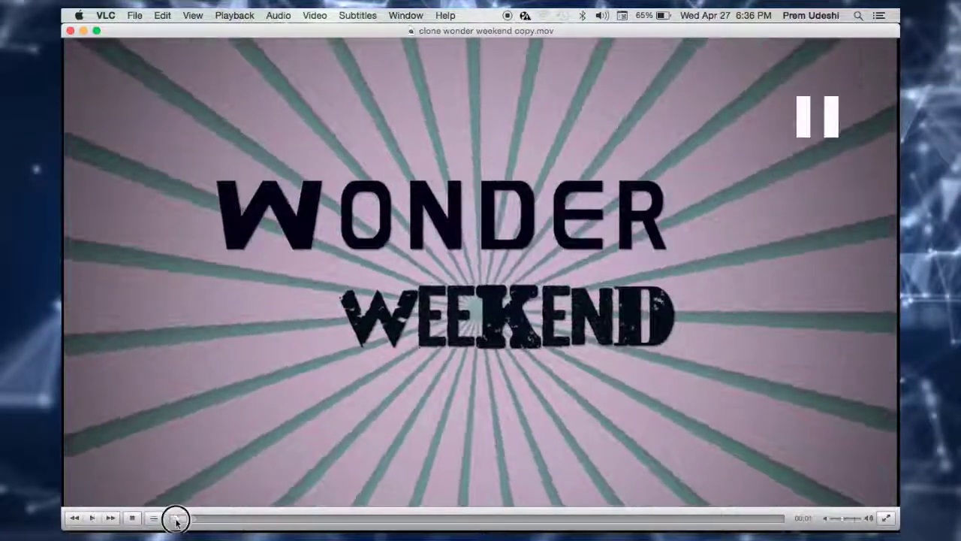
drag(188, 522, 261, 524)
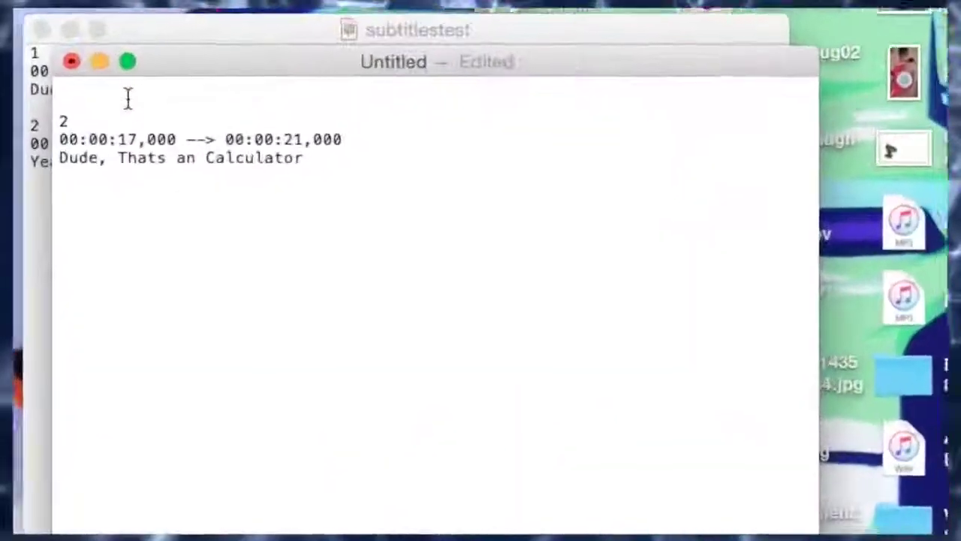
Paste a block on top and make it 00:00:00,000 --> 00:00:06,000 "(Rock Union Intro)"
text(1 00:00:17,000 --> 00:00:21,000 Dude, Thats an Calculator)
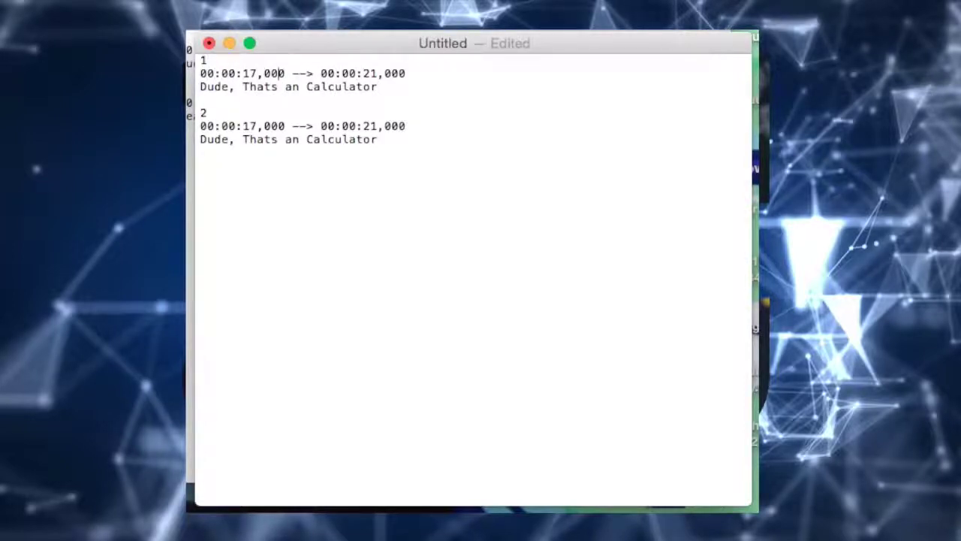
click(256, 73)
key(BackSpace)
key(BackSpace)
text(0)
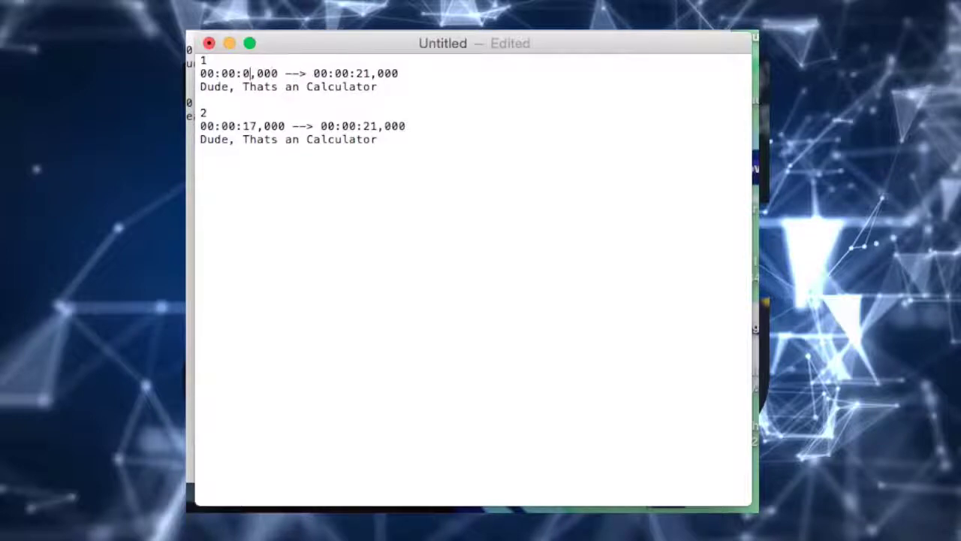
text(0)
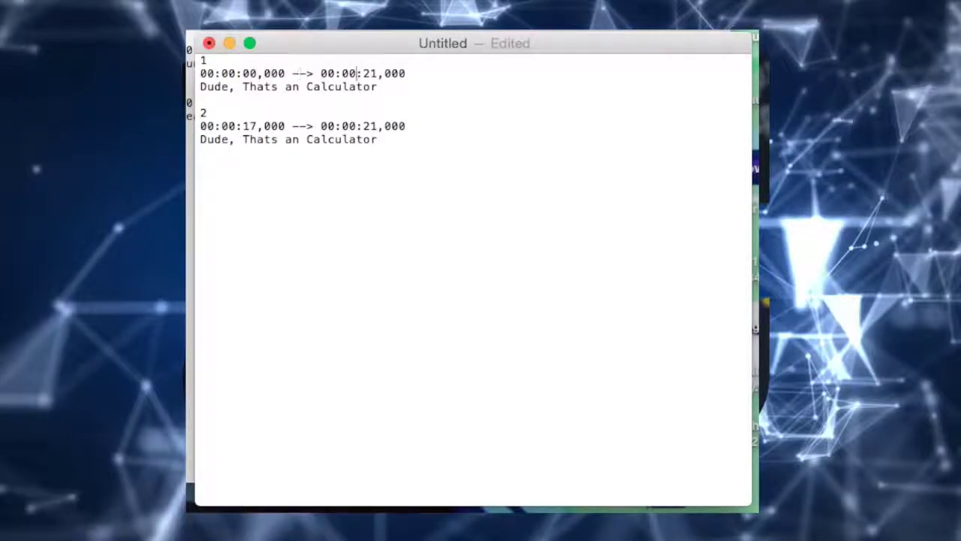
click(377, 73)
key(BackSpace)
key(BackSpace)
text(06)
click(377, 86)
key(BackSpace)
key(BackSpace)
key(BackSpace)
key(BackSpace)
key(BackSpace)
key(BackSpace)
key(BackSpace)
key(BackSpace)
key(BackSpace)
key(BackSpace)
key(BackSpace)
key(BackSpace)
key(BackSpace)
key(BackSpace)
key(BackSpace)
key(BackSpace)
key(BackSpace)
key(BackSpace)
key(BackSpace)
key(BackSpace)
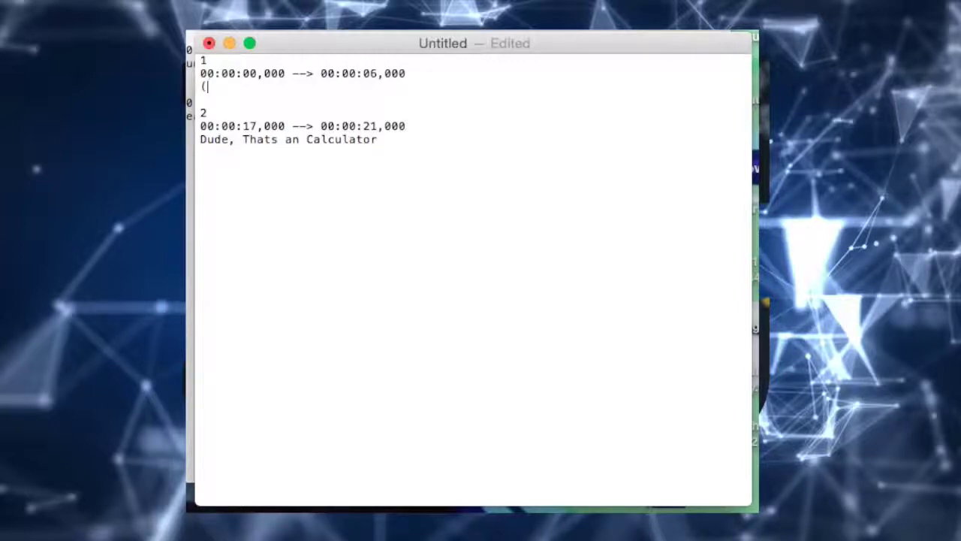
text((Rock Union Intro)
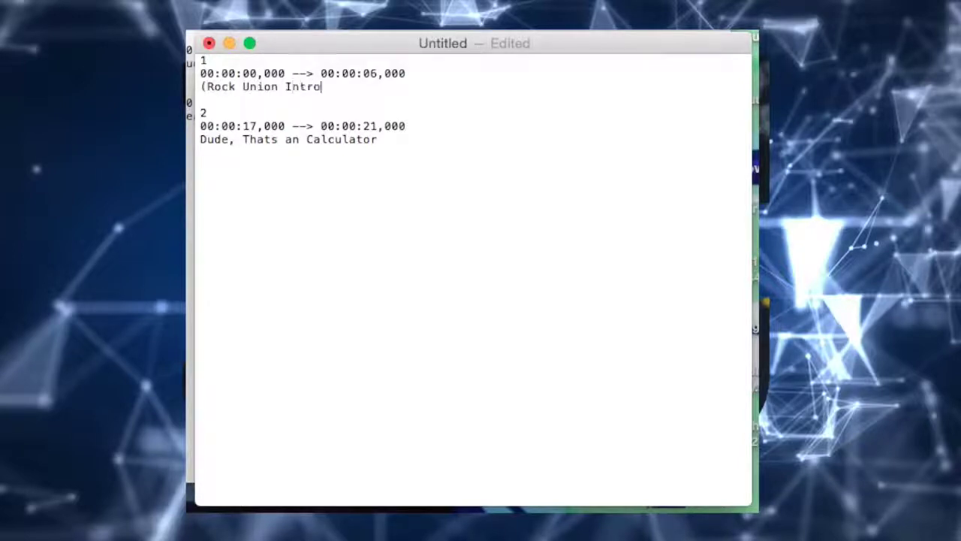
text())
Paste another copy of the 17–21 s Calculator block at the end, numbered 3
click(378, 139)
text(3 00:00:17,000 --> 00:00:21,000 Dude, Thats an Calculator)
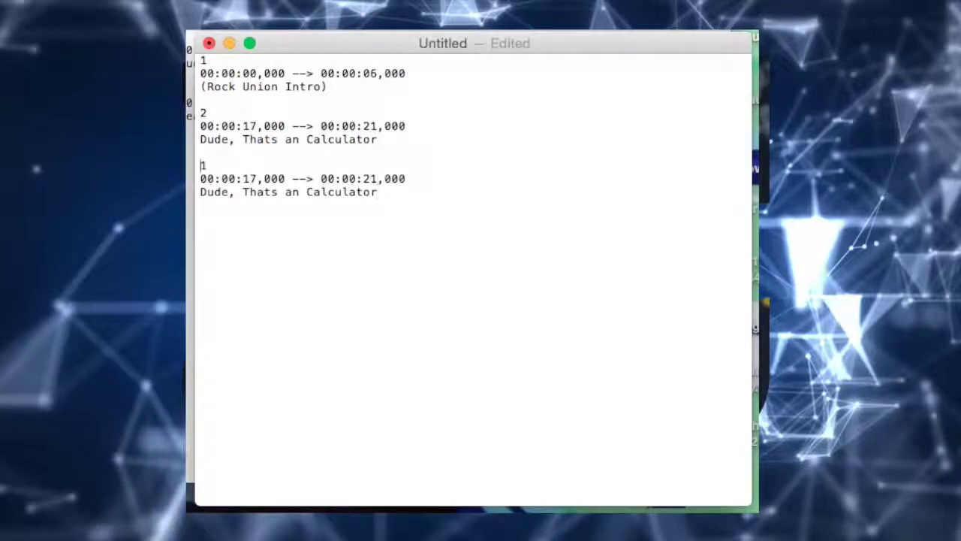
key(BackSpace)
text(3)
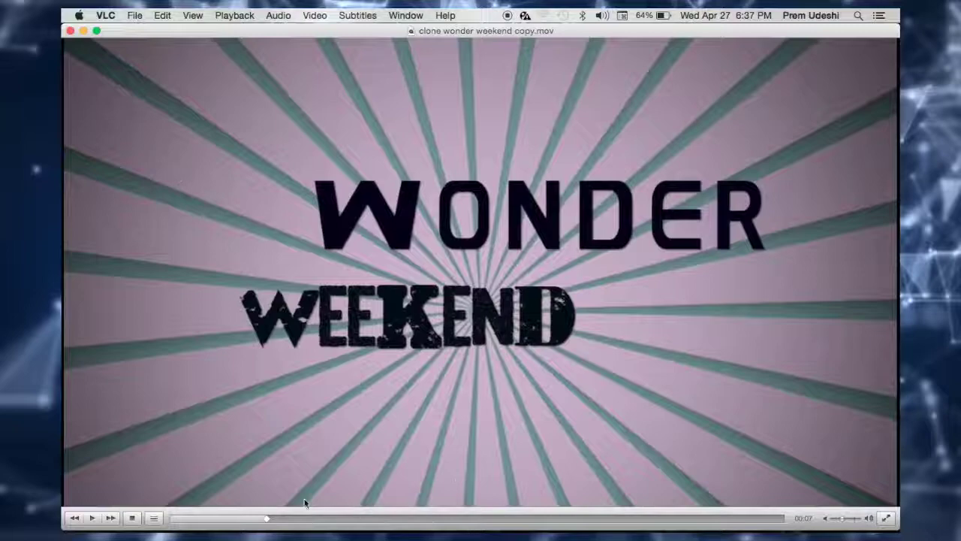
Play the movie from 00:17 and pause at 00:22
drag(284, 519, 404, 522)
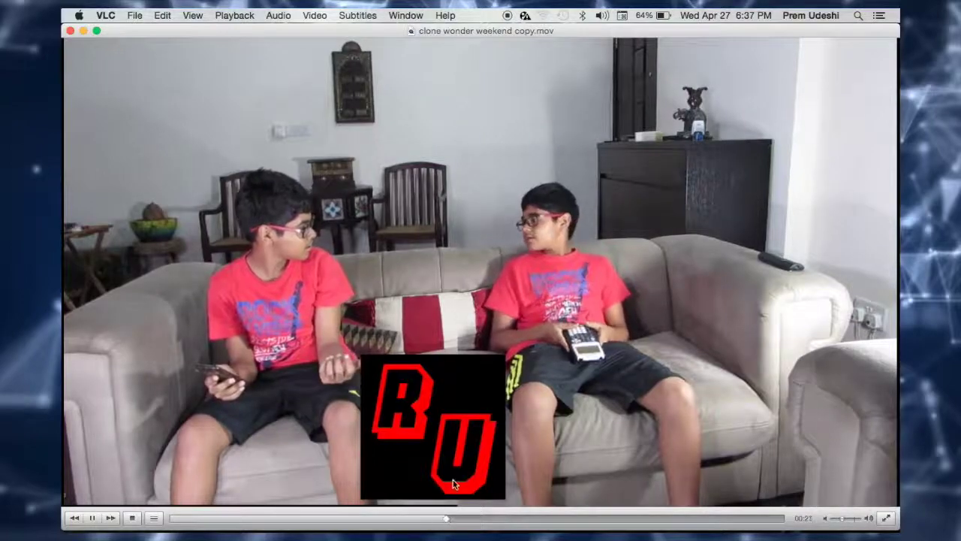
key(space)
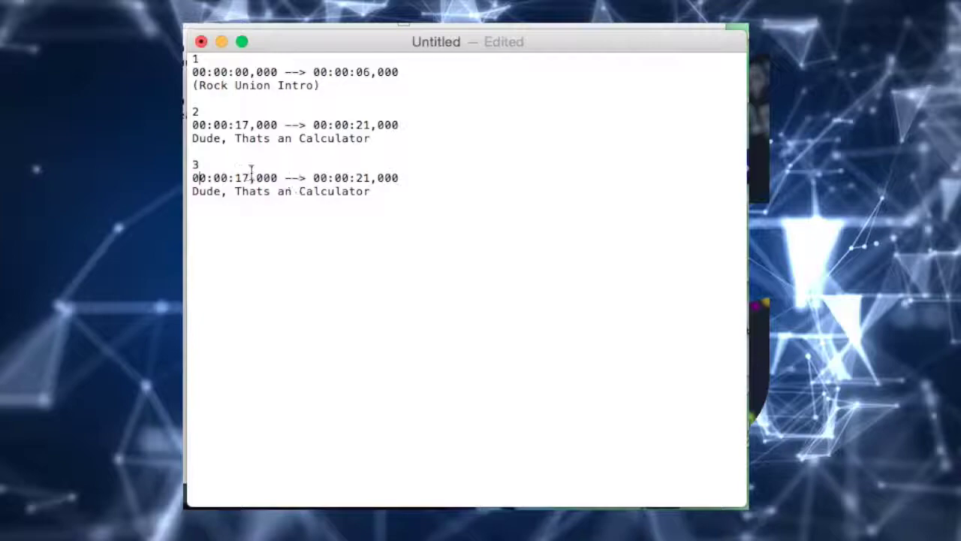
Change caption 3's start time to 00:00:21,000, check timing, and paste a new caption block below
key(BackSpace)
text(2)
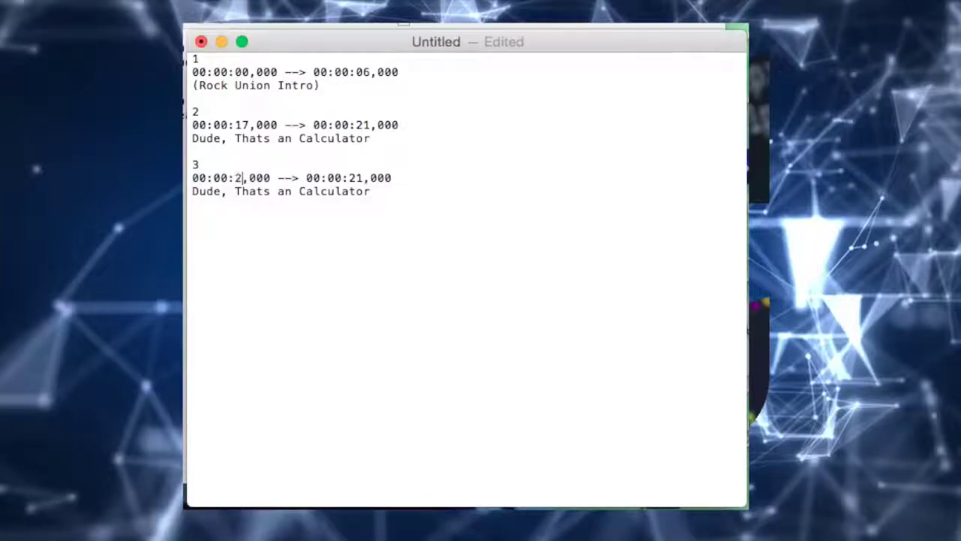
text(1)
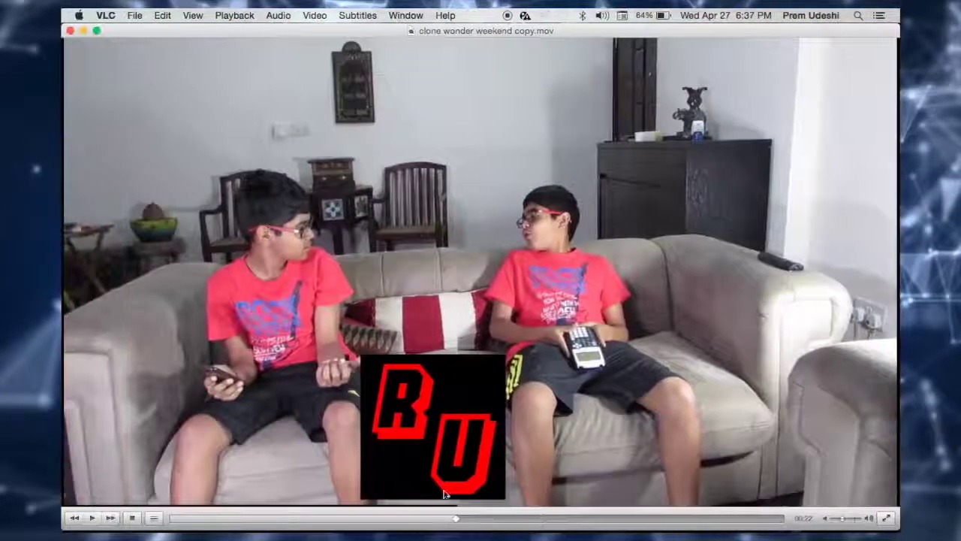
drag(461, 517, 496, 521)
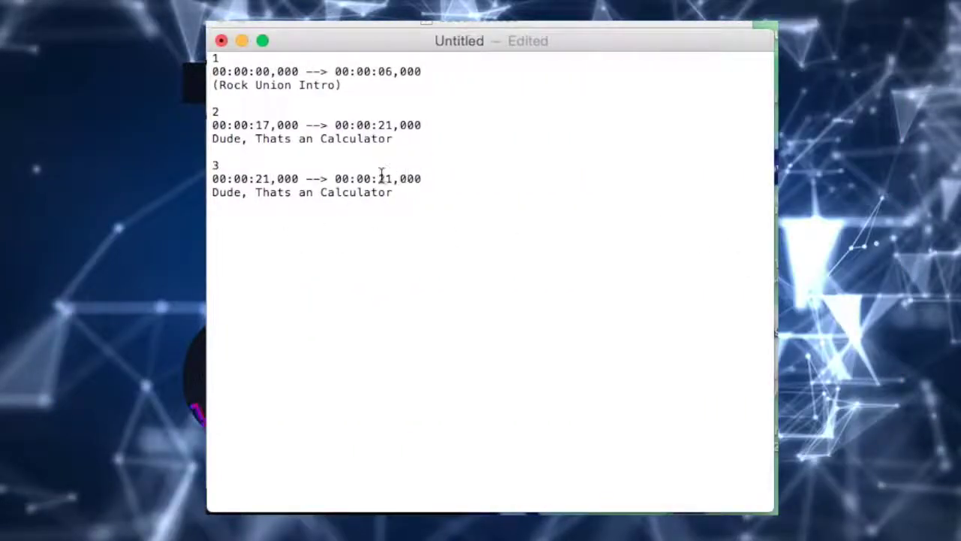
click(388, 178)
text(1 00:00:17,000 --> 00:00:21,000 Dude, Thats an Calculator)
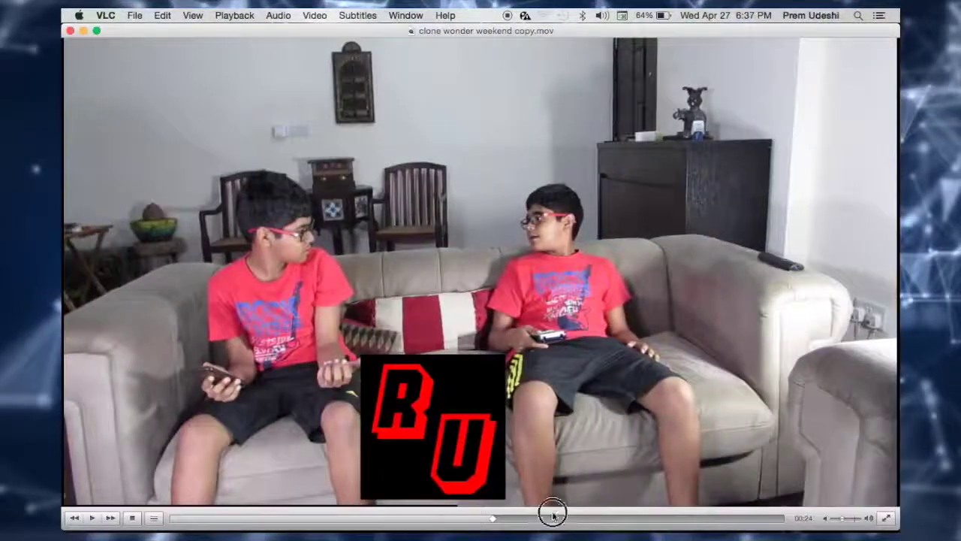
Scrub to the closing scene around 00:27 and delete caption 4's old text line
click(545, 517)
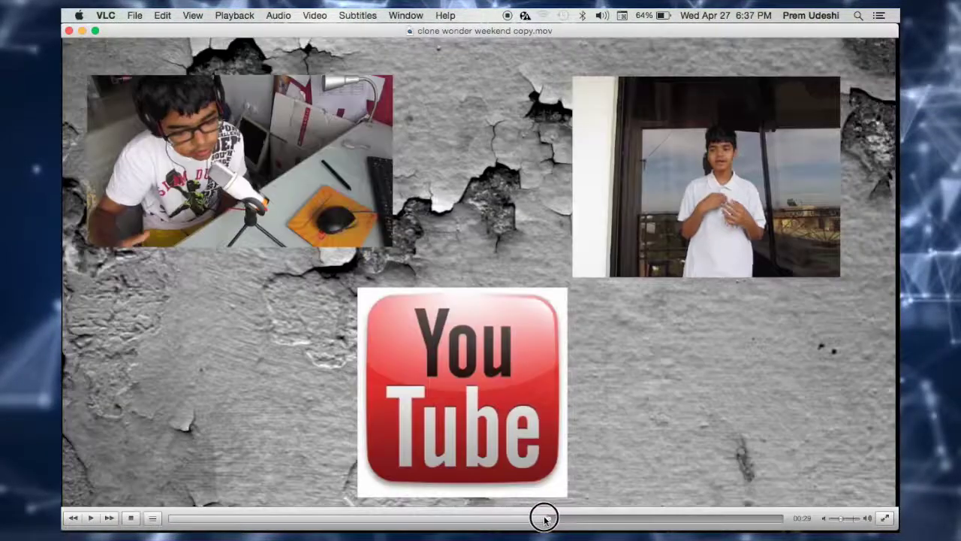
drag(544, 518, 523, 519)
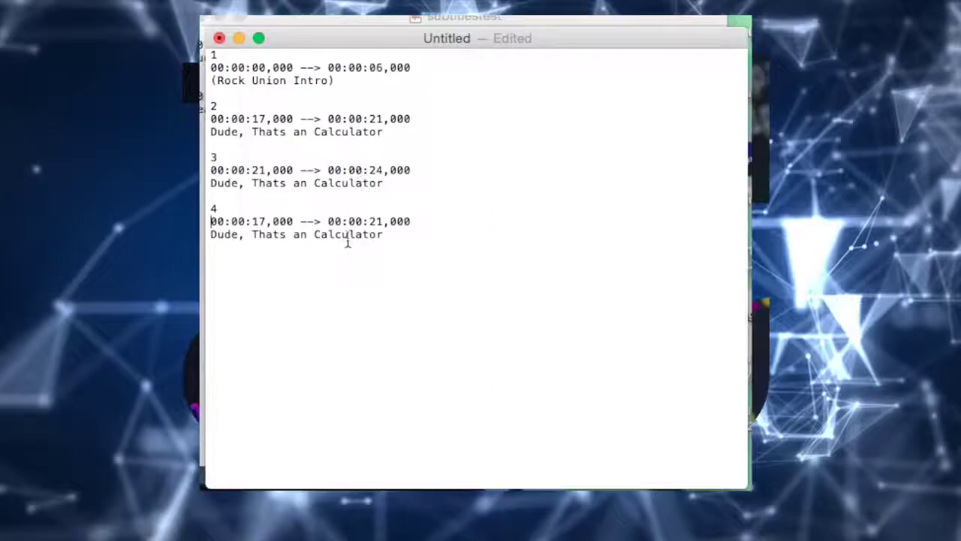
click(397, 230)
key(shift+super+Left)
key(BackSpace)
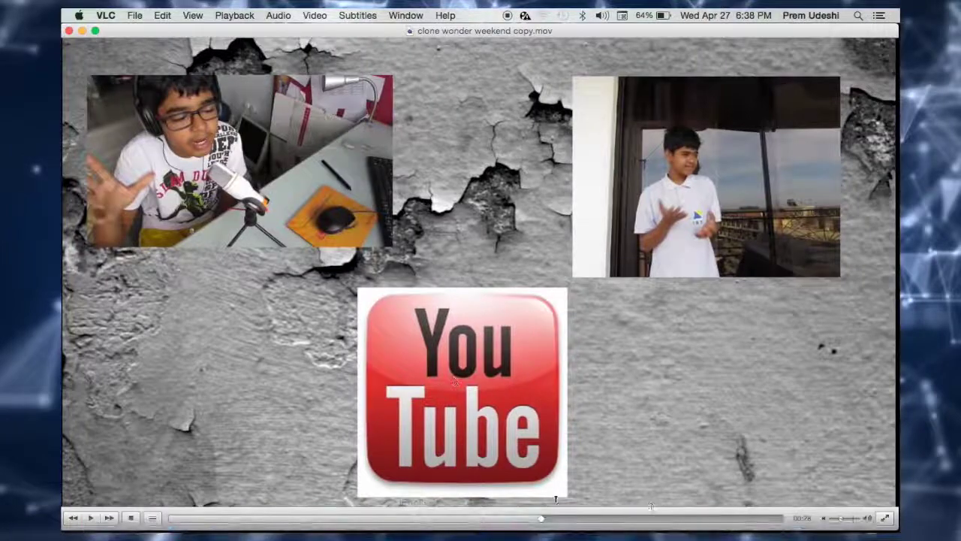
Recheck the timing in VLC and set caption 4's start time to 00:00:25,000
drag(539, 518, 777, 526)
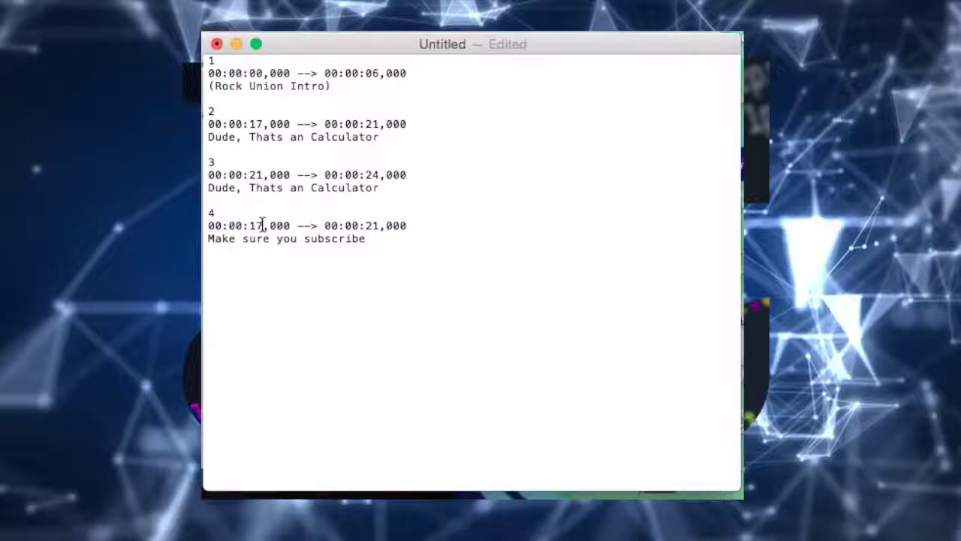
click(262, 223)
key(BackSpace)
key(BackSpace)
text(25)
click(377, 225)
Save the captions on the Desktop as subtitle clone.srt, choosing Use .srt in the alert
click(444, 255)
key(super+s)
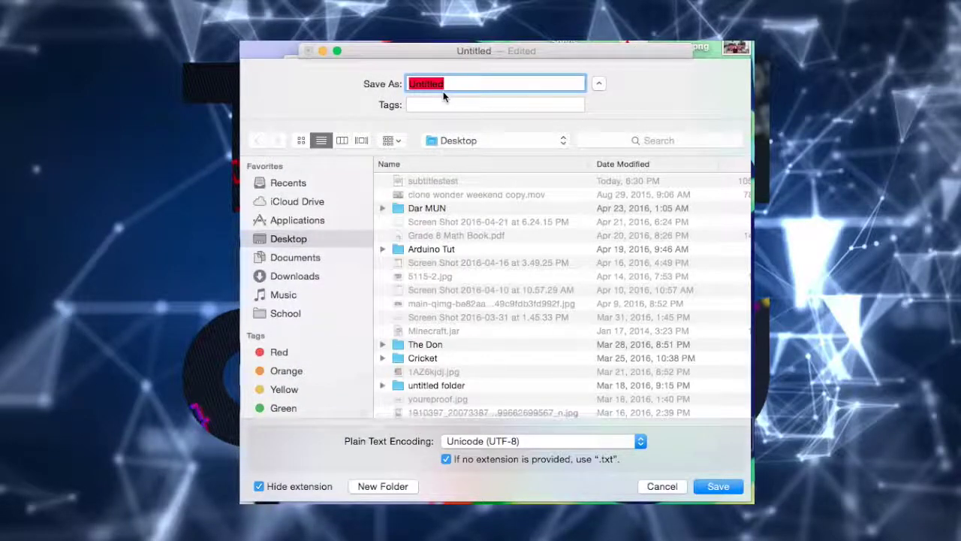
key(BackSpace)
text(a)
key(BackSpace)
key(BackSpace)
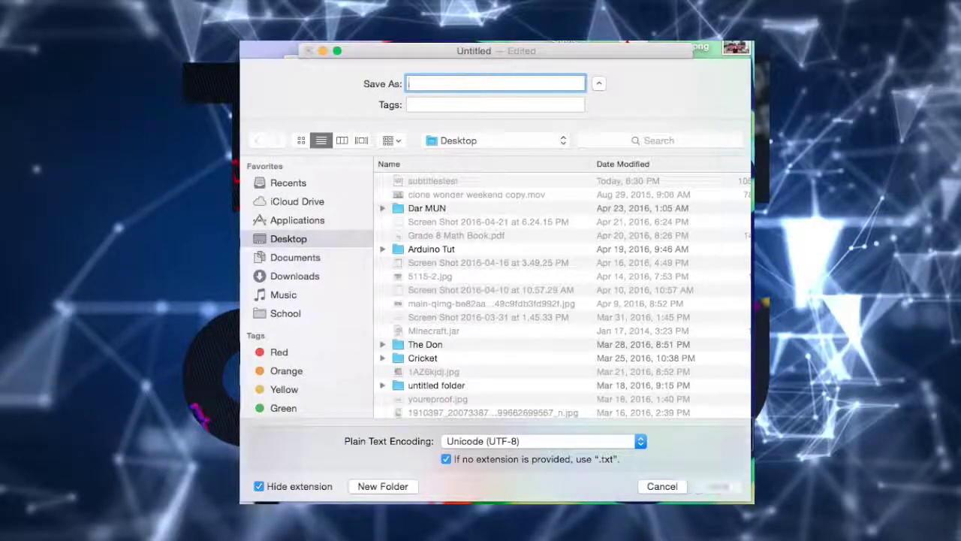
text(subtitle clone.sr)
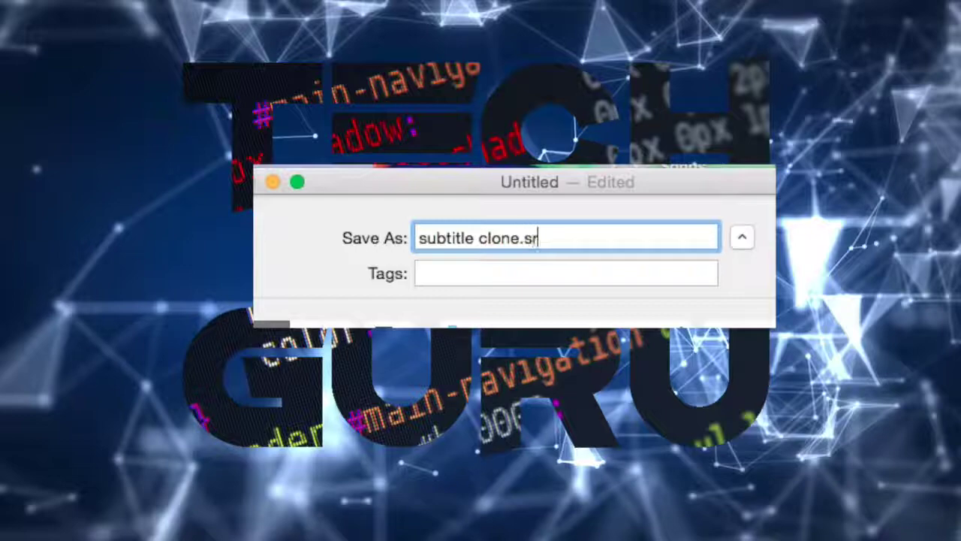
text(t)
key(Return)
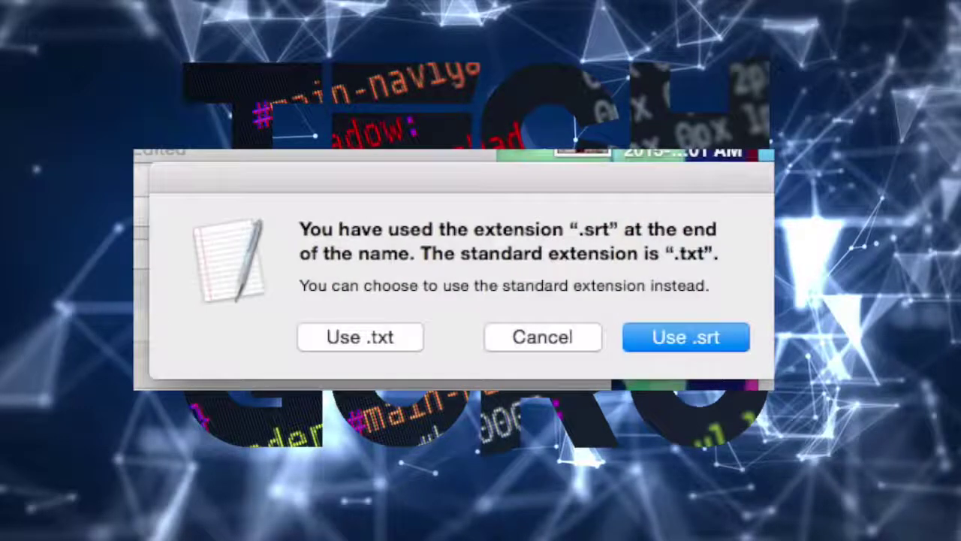
click(653, 342)
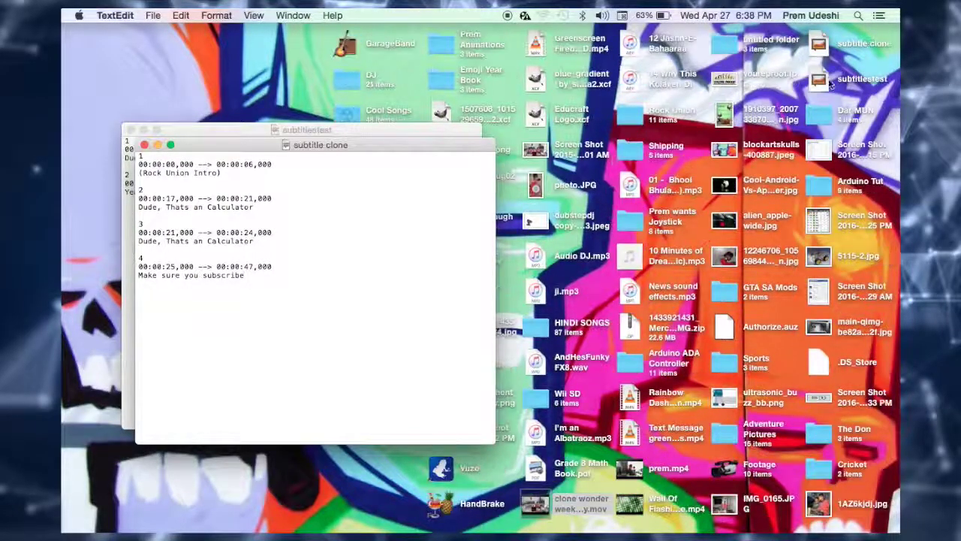
Drop the saved subtitle clone file onto the VLC video and enlarge the window to fill the screen
click(818, 47)
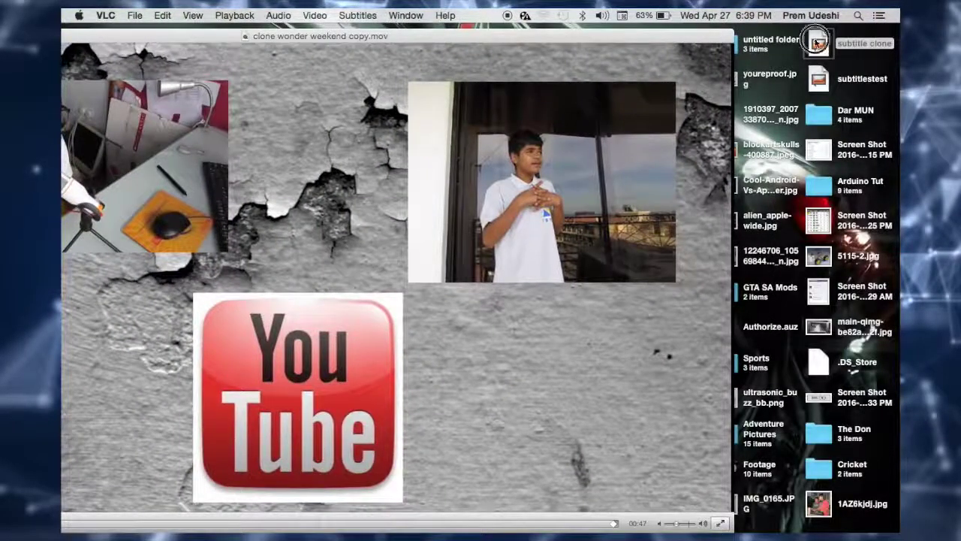
drag(509, 268, 399, 276)
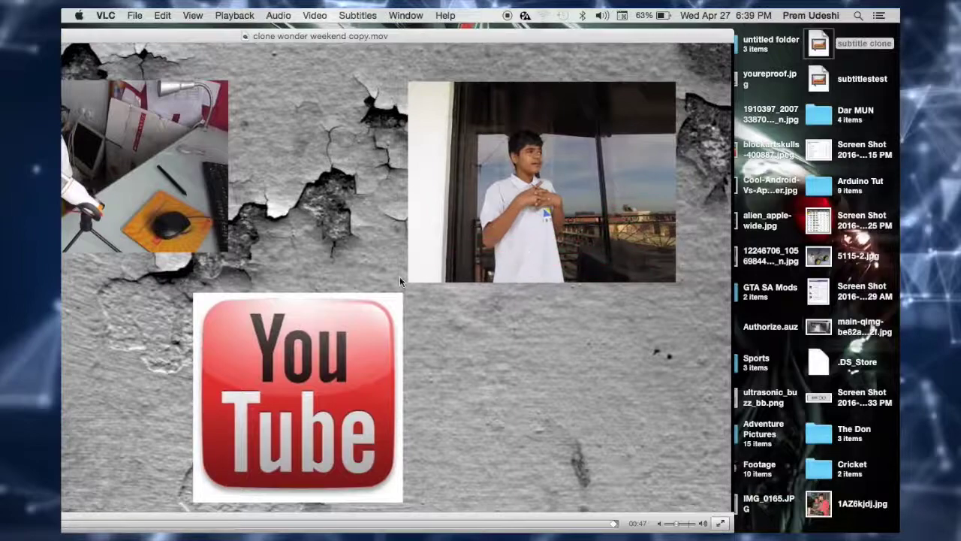
double_click(310, 41)
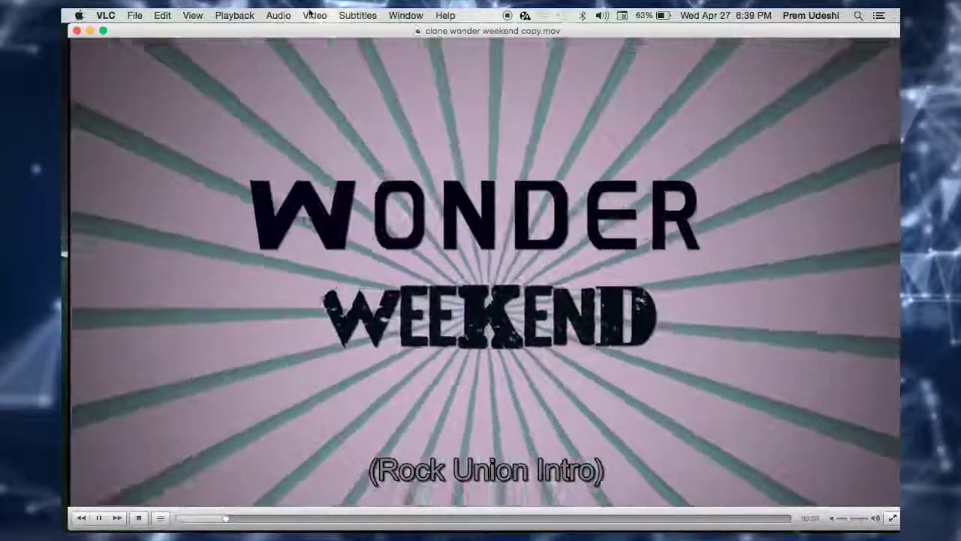
Set the VLC subtitle text color to Black
click(323, 14)
mouse_move(357, 15)
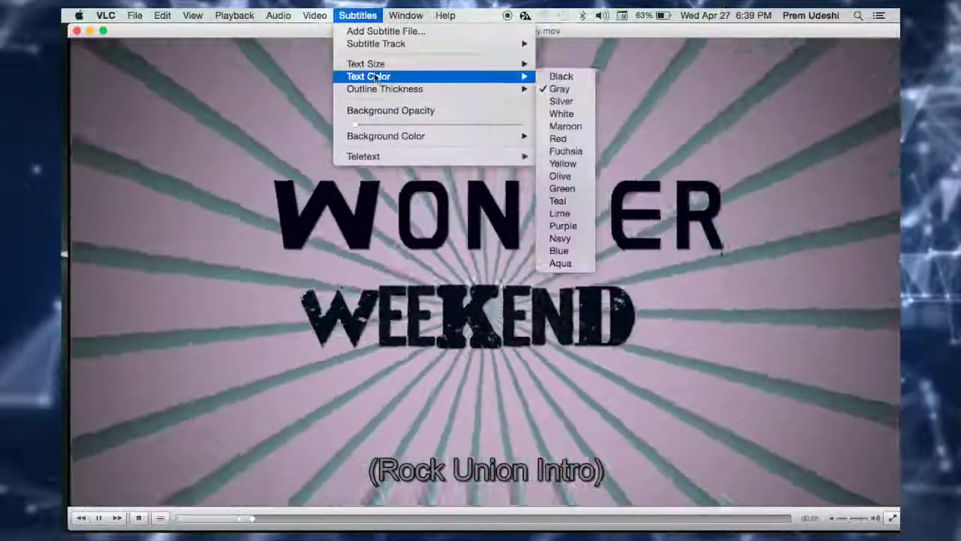
mouse_move(497, 70)
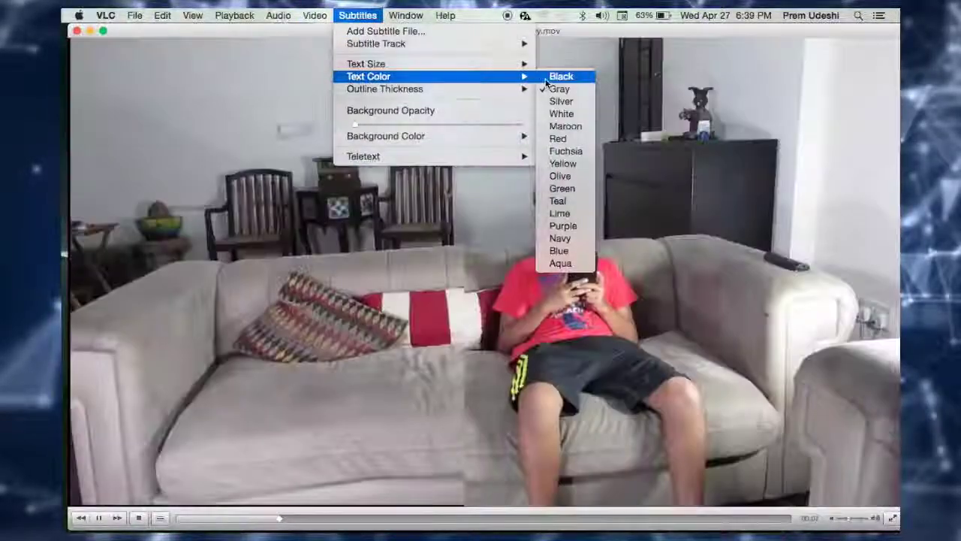
click(545, 78)
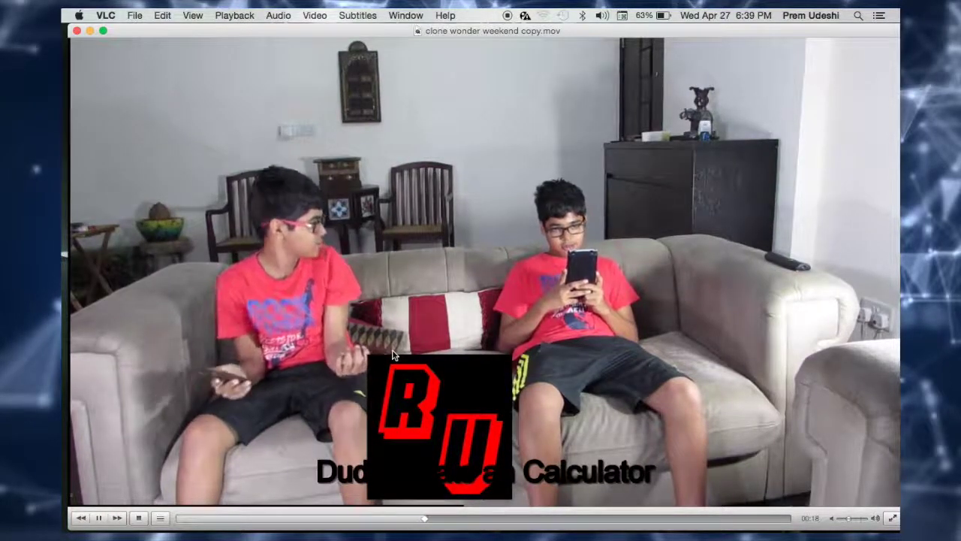
Change the subtitle text color to White and rewind playback to replay the captions
click(357, 15)
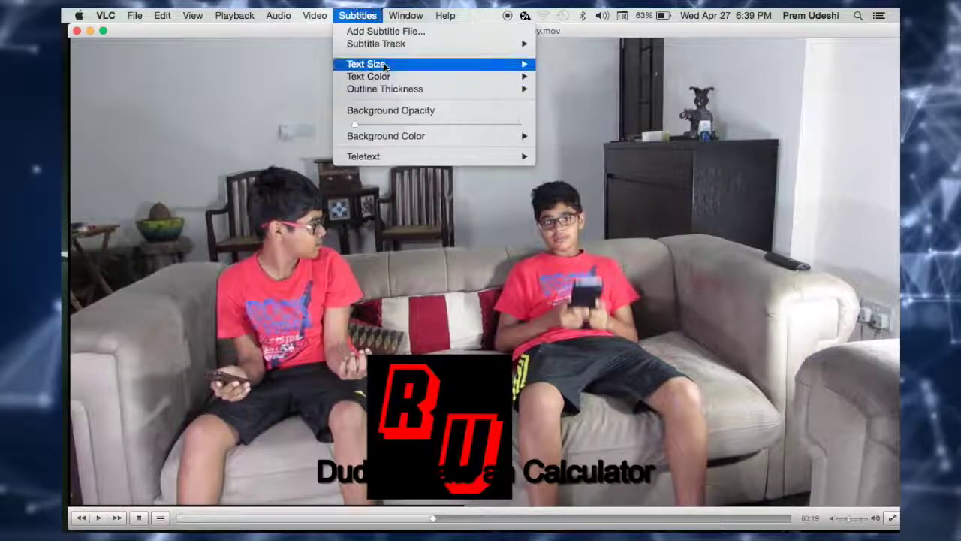
mouse_move(488, 76)
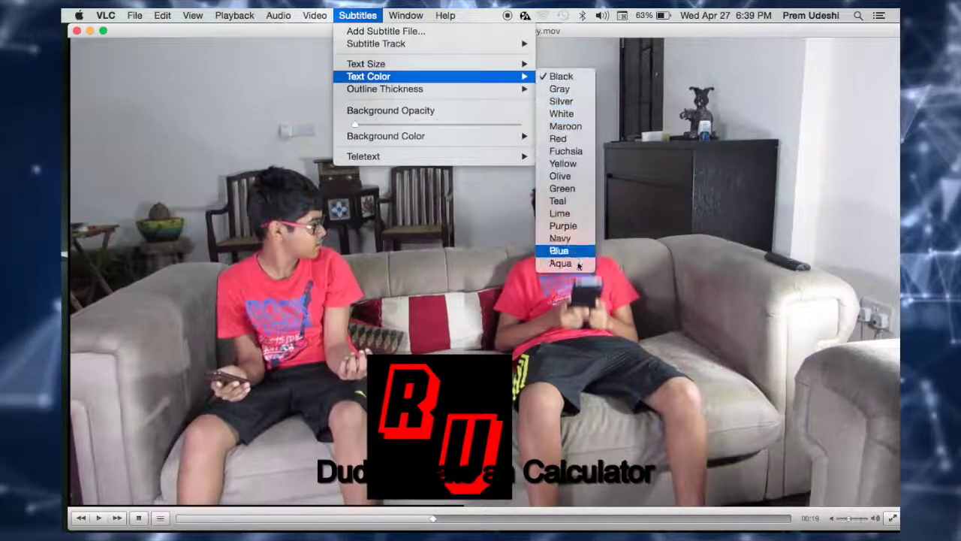
click(562, 114)
click(336, 518)
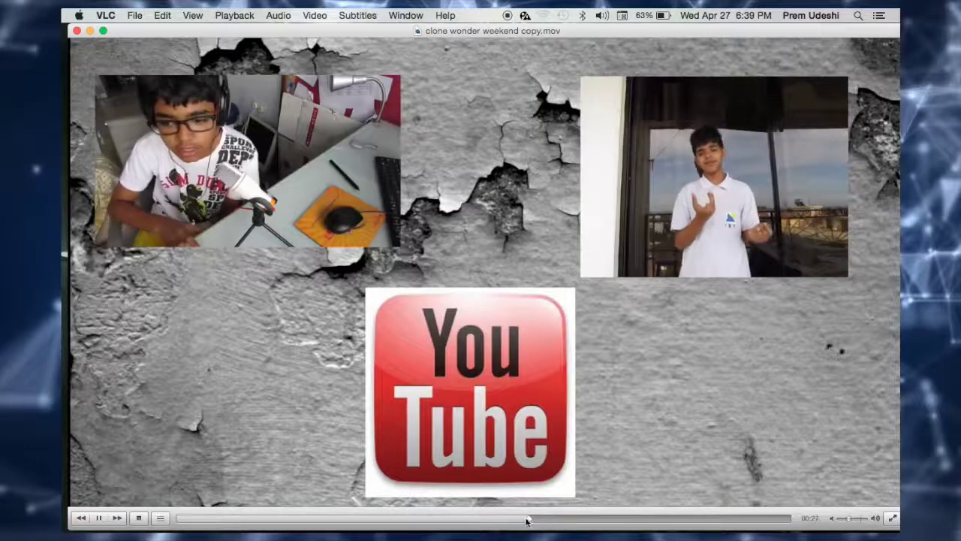
Seek to about 00:26 to show the 'Make sure you subscribe' caption, then pause at 0:27
click(495, 518)
mouse_move(496, 519)
mouse_down()
mouse_move(484, 518)
mouse_move(509, 518)
mouse_up()
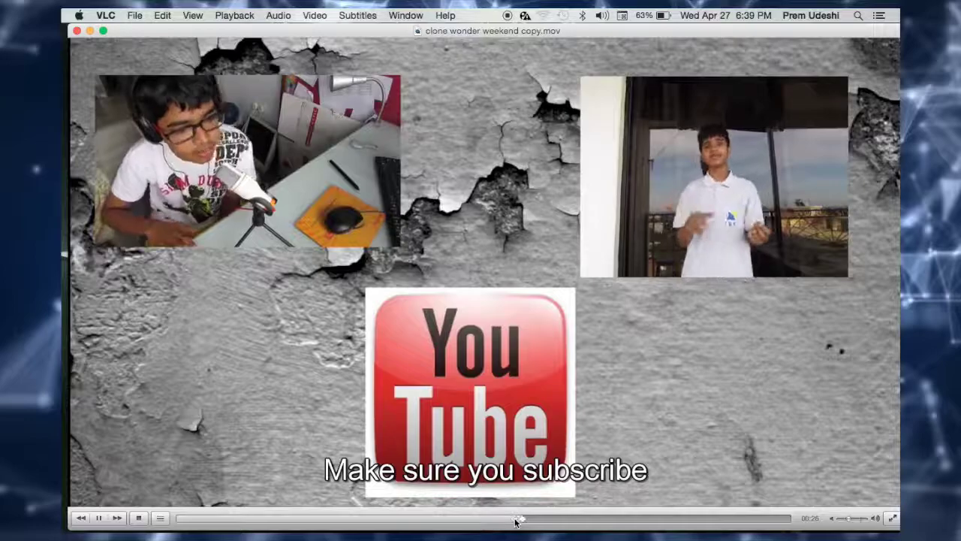
key(space)
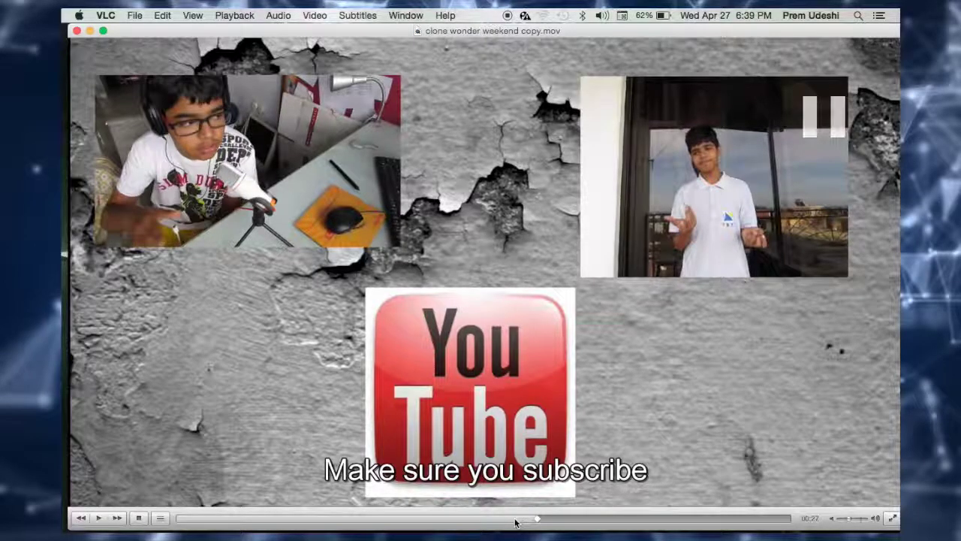